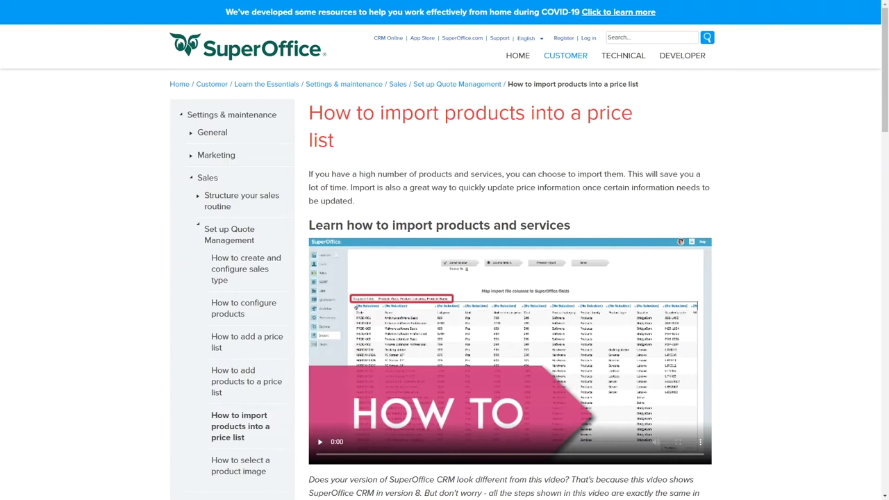
# Step: Scroll through the 'How to import products into a price list' help article
pyautogui.moveTo(882, 107); pyautogui.dragTo(884, 208)
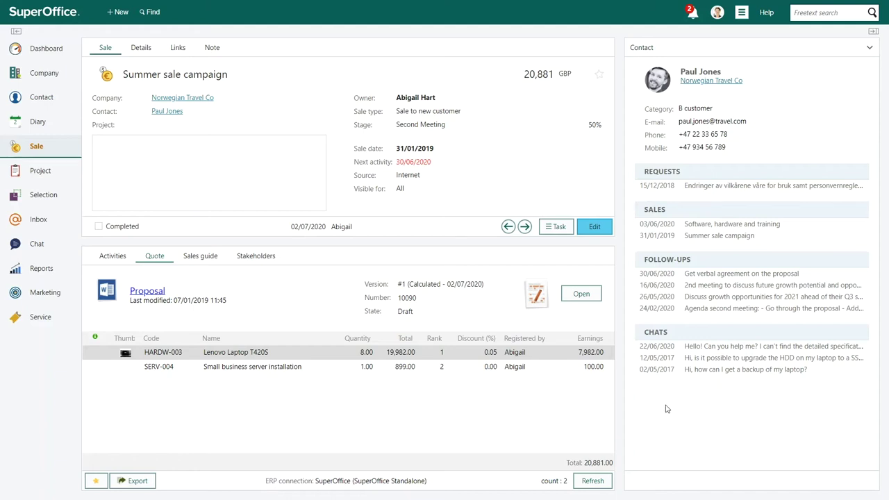
# Step: Go to Settings and maintenance from the top-bar menu
pyautogui.click(740, 17)
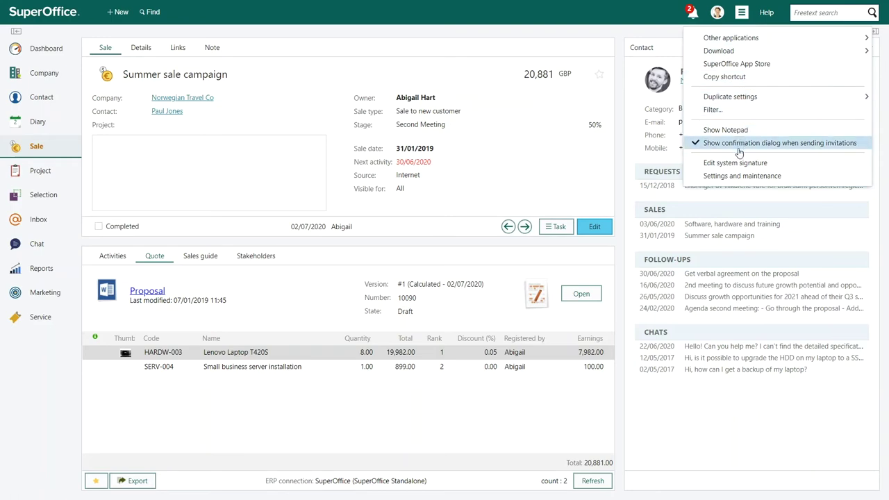
pyautogui.click(738, 178)
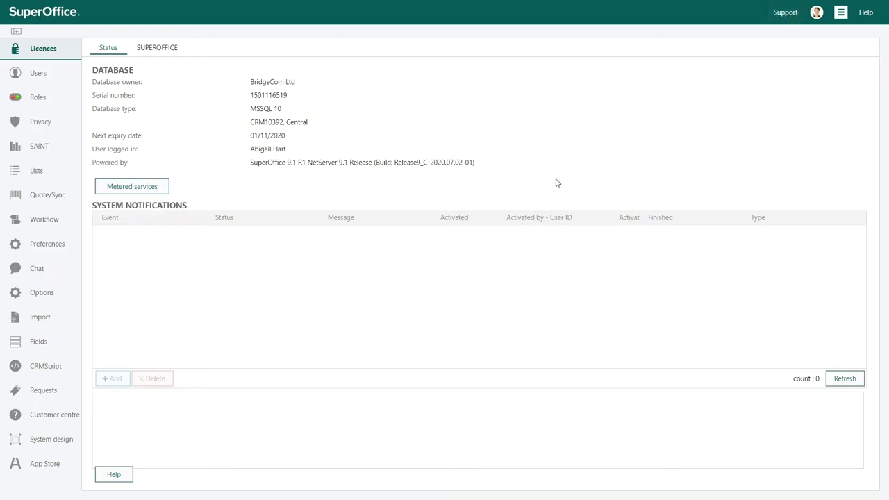
# Step: List the Standard price list (GBP) products, then open and save the P01 Any product entry
pyautogui.click(49, 197)
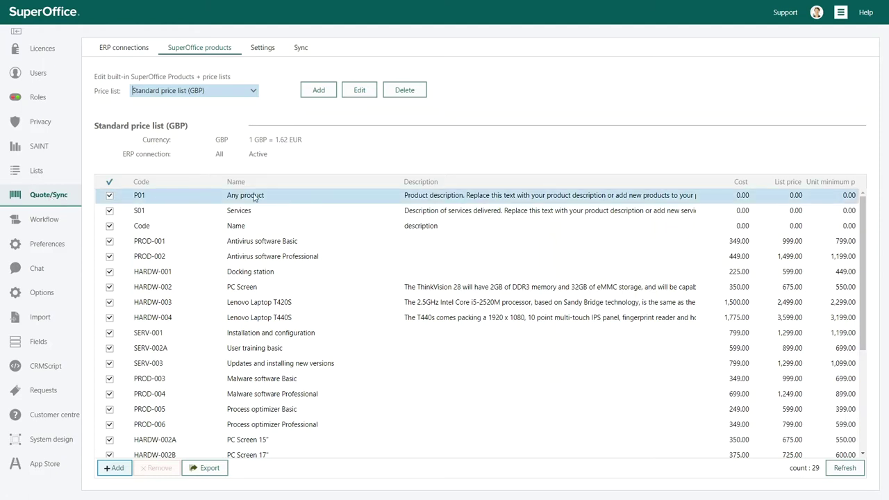
pyautogui.click(323, 198)
pyautogui.doubleClick(323, 199)
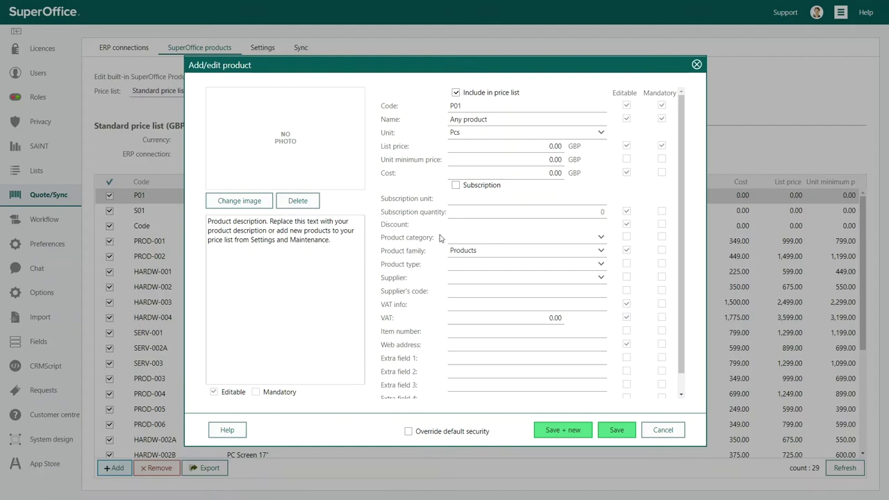
pyautogui.click(601, 251)
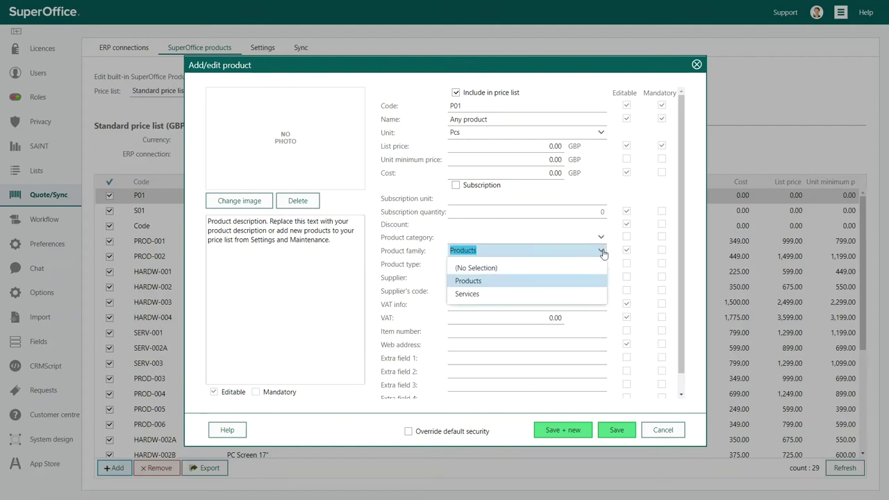
pyautogui.click(615, 430)
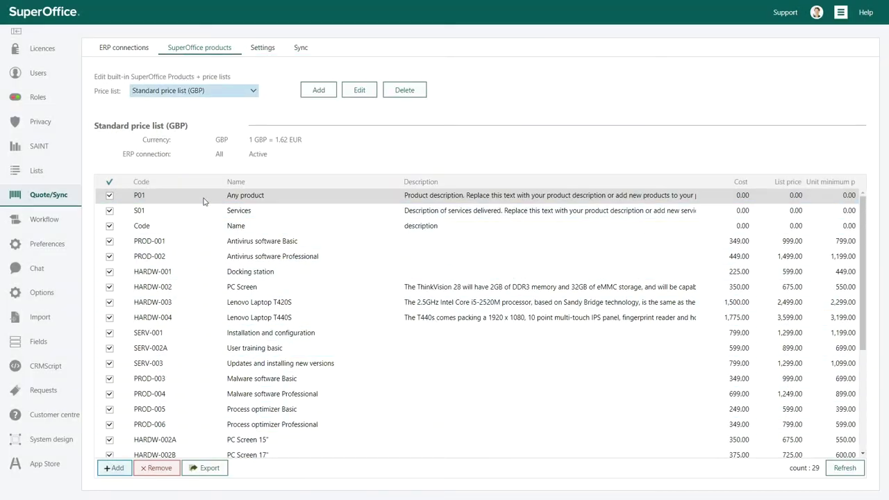
# Step: In Lists, select Product - Subscription unit to show its six units, Year through Hour
pyautogui.click(15, 172)
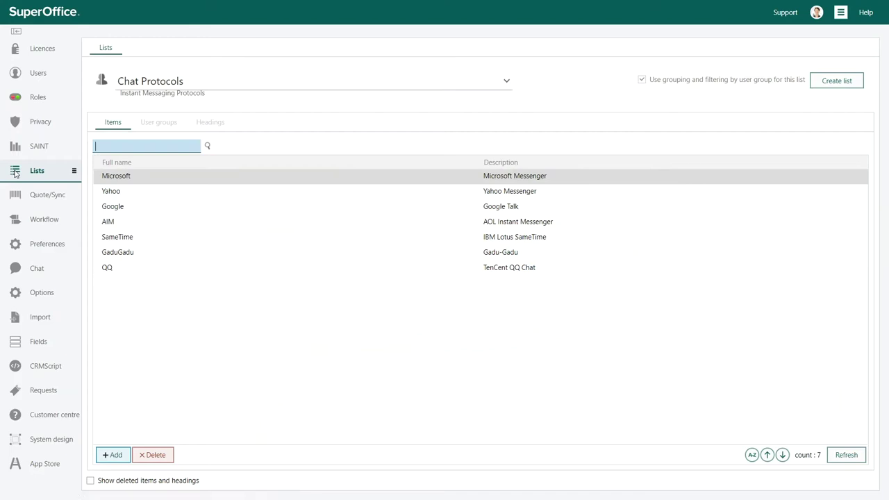
pyautogui.click(246, 80)
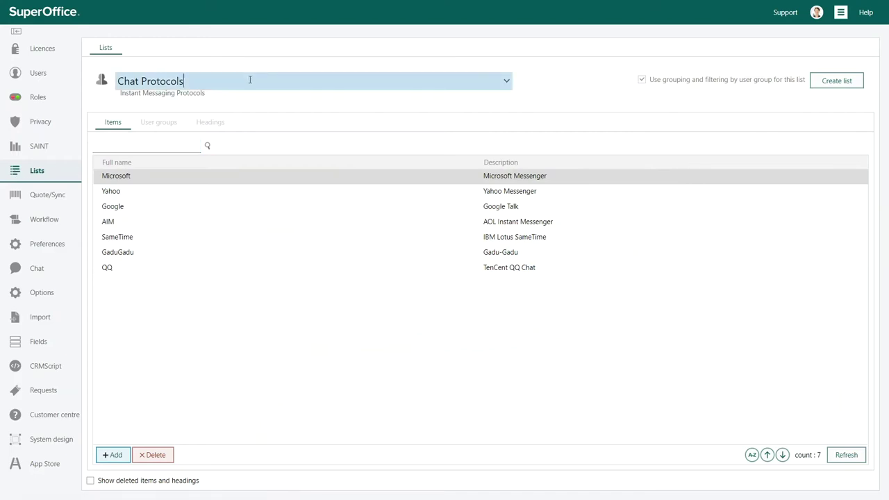
pyautogui.click(250, 80)
pyautogui.scroll(-3, 260, 214)
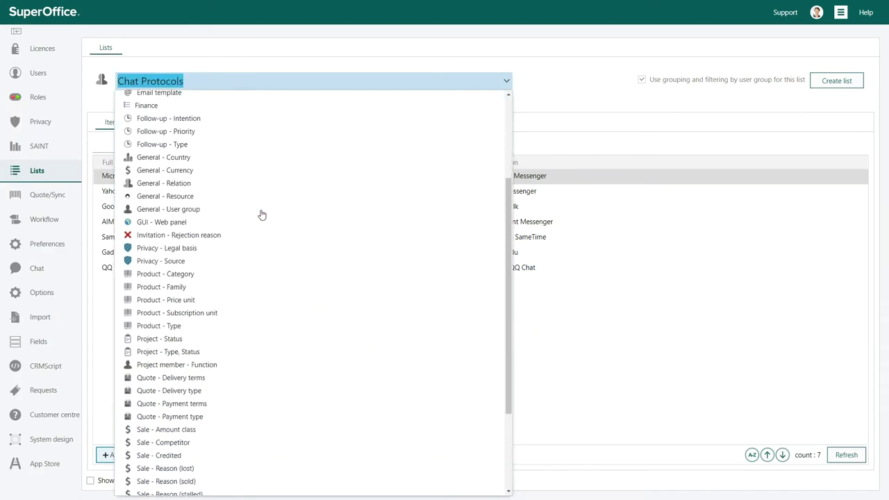
pyautogui.scroll(-1, 261, 214)
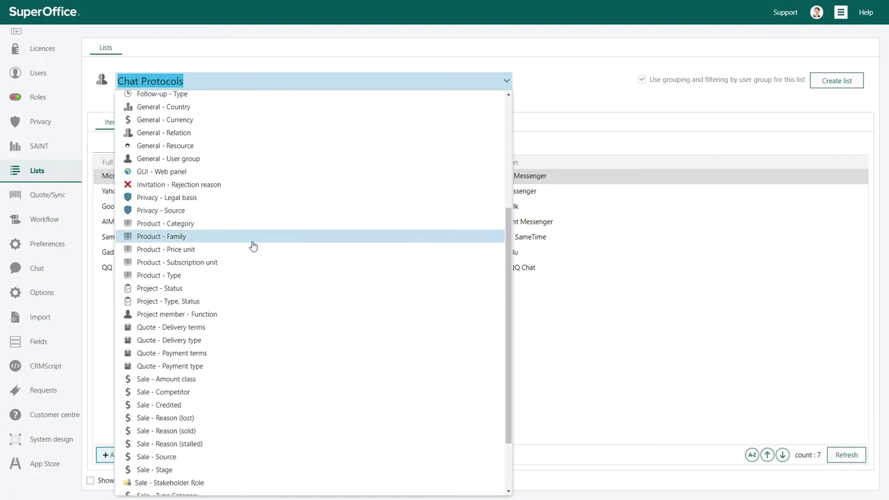
pyautogui.click(252, 264)
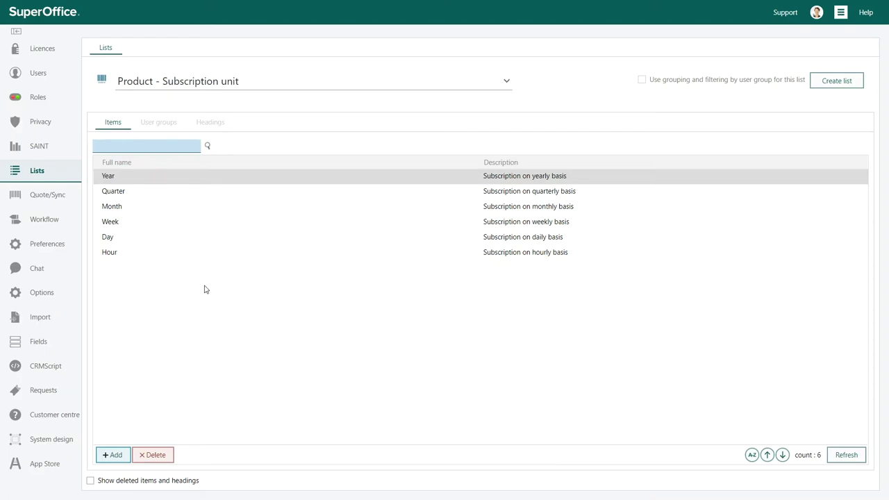
# Step: Start an Excel product import targeting the Standard price list (GBP)
pyautogui.click(62, 322)
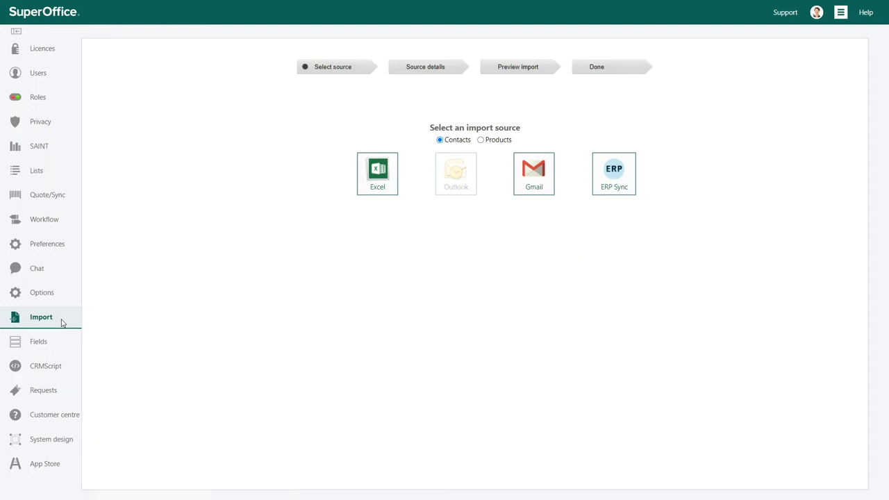
pyautogui.click(480, 140)
pyautogui.click(570, 159)
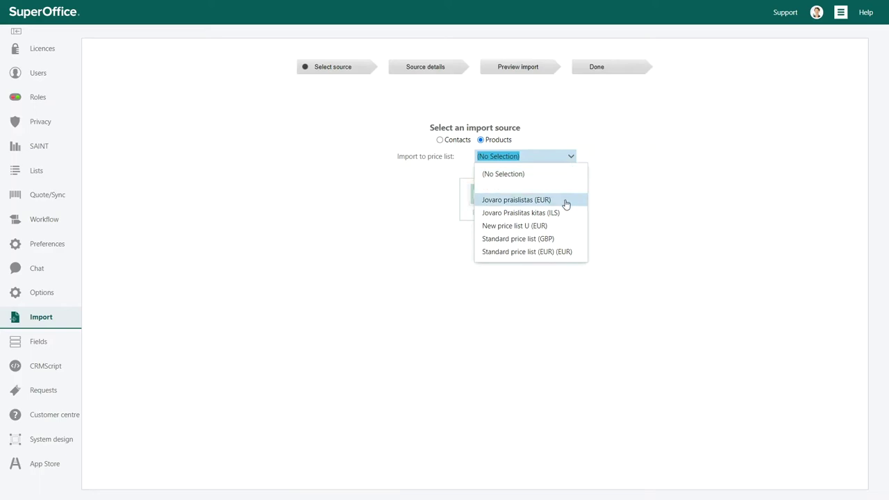
pyautogui.click(566, 239)
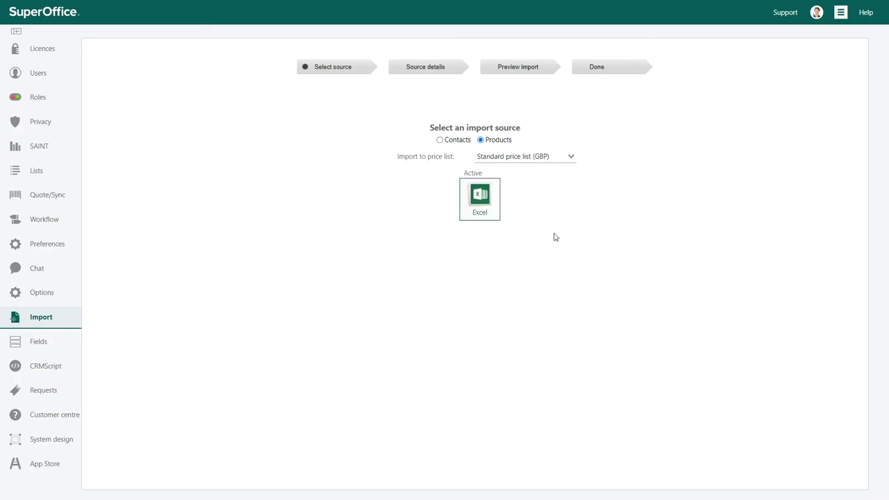
pyautogui.click(479, 200)
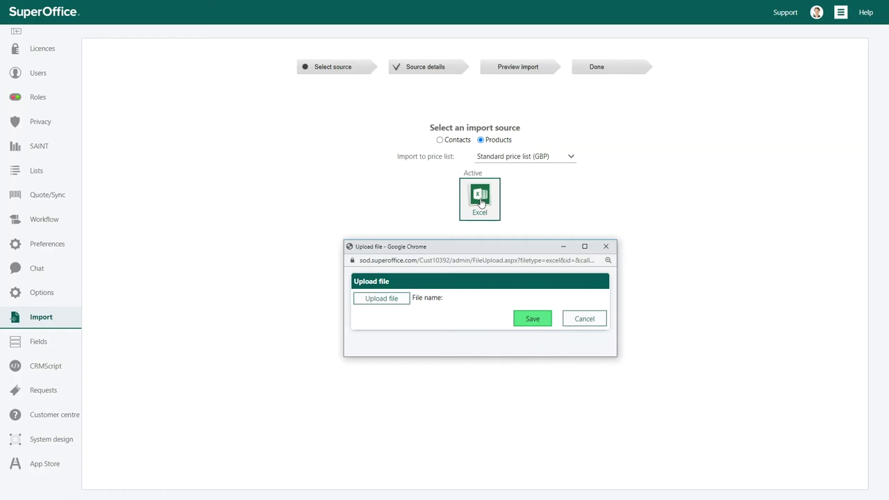
# Step: Upload import_template_products.xlsx as the import source file
pyautogui.click(386, 304)
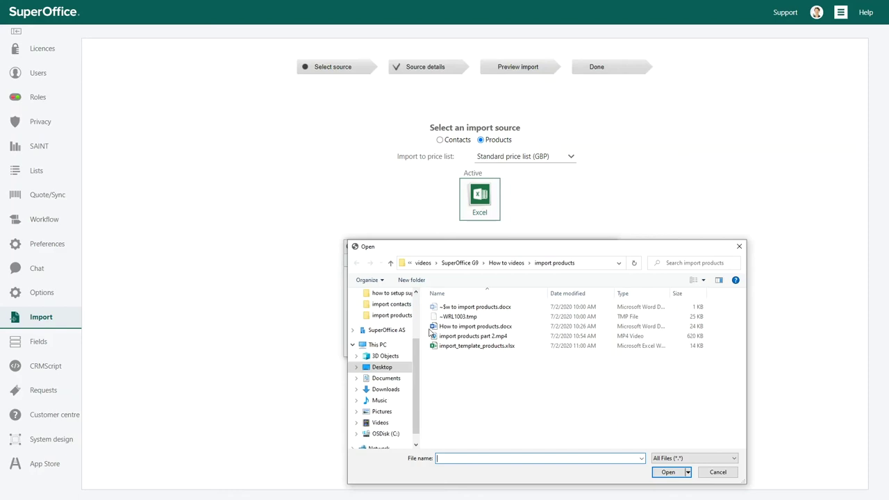
pyautogui.click(473, 348)
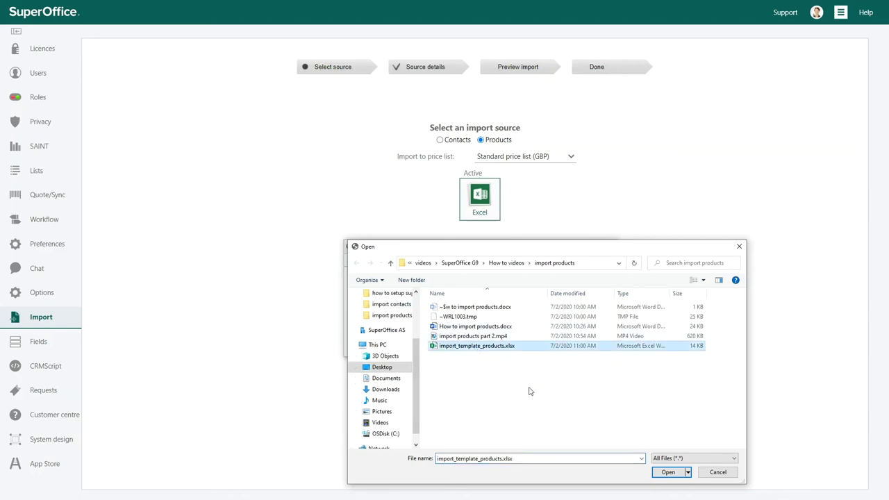
pyautogui.click(668, 472)
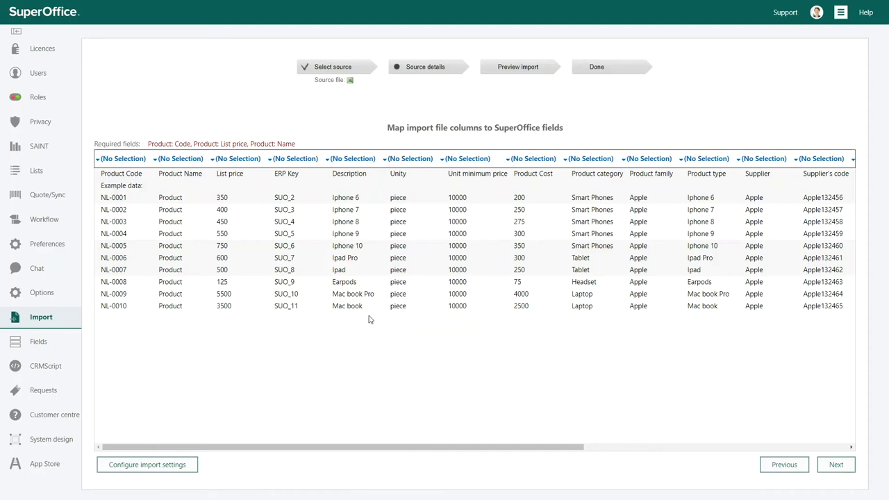
# Step: Map the Code, Name, List price, ERP Key (Extra field 1) and Description columns
pyautogui.click(122, 159)
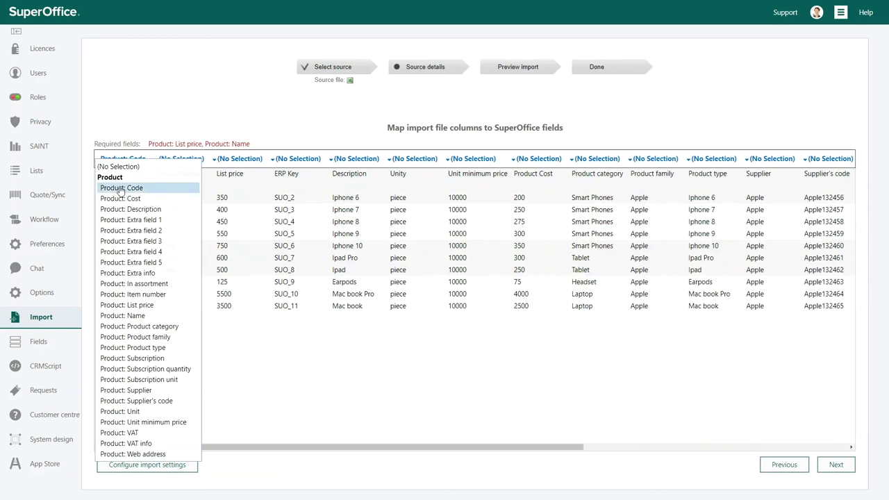
pyautogui.click(122, 188)
pyautogui.click(172, 159)
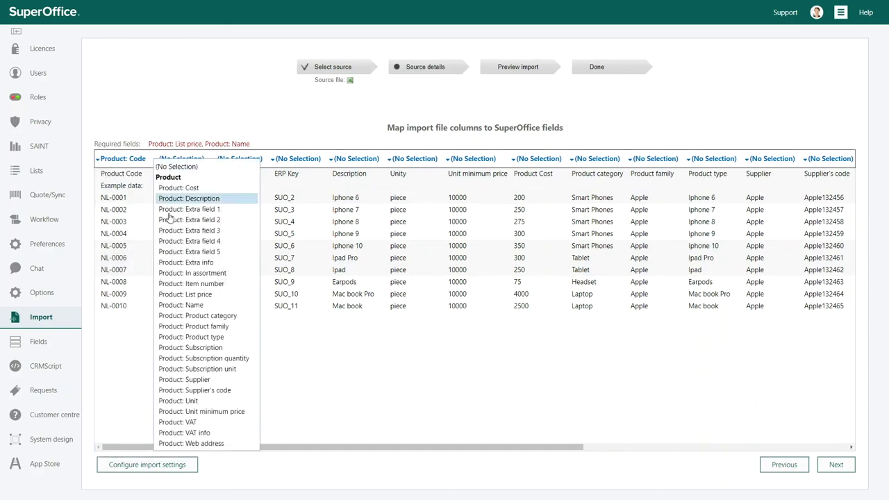
pyautogui.click(171, 306)
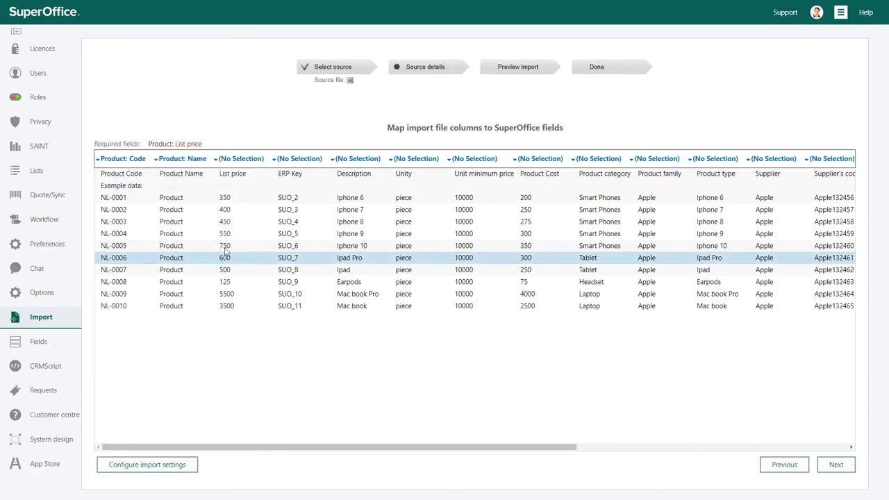
pyautogui.click(244, 161)
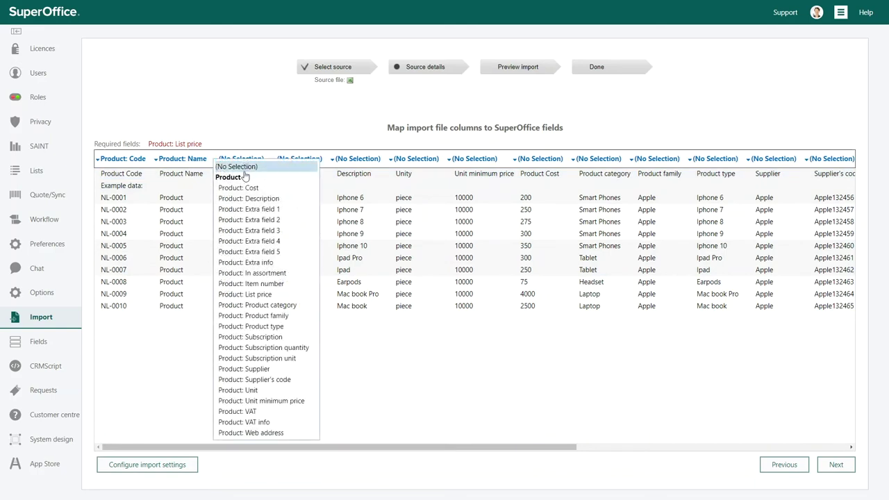
pyautogui.click(245, 294)
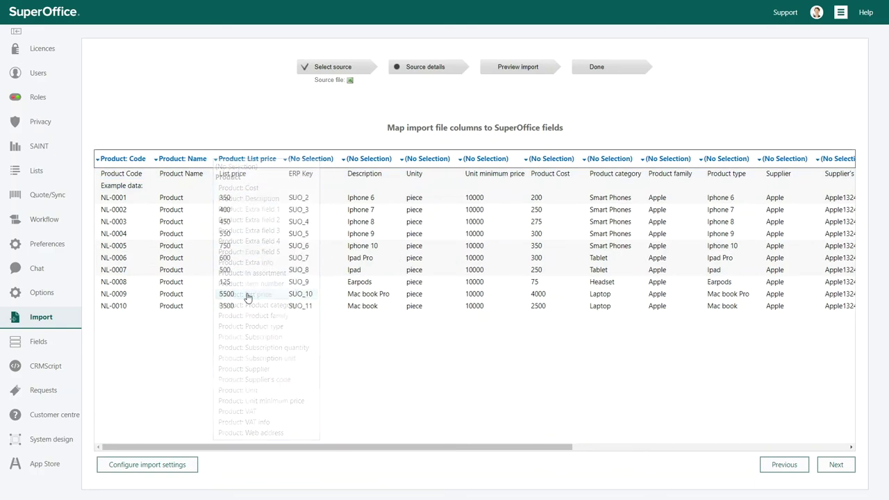
pyautogui.click(305, 161)
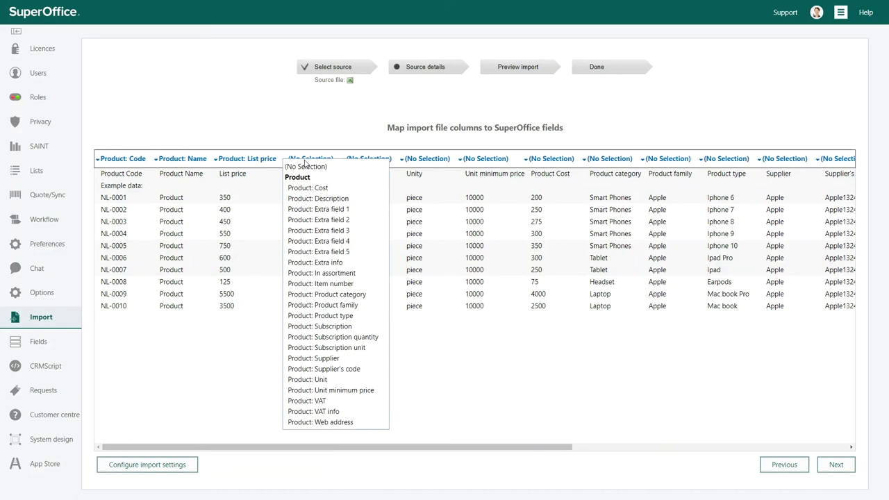
pyautogui.click(310, 210)
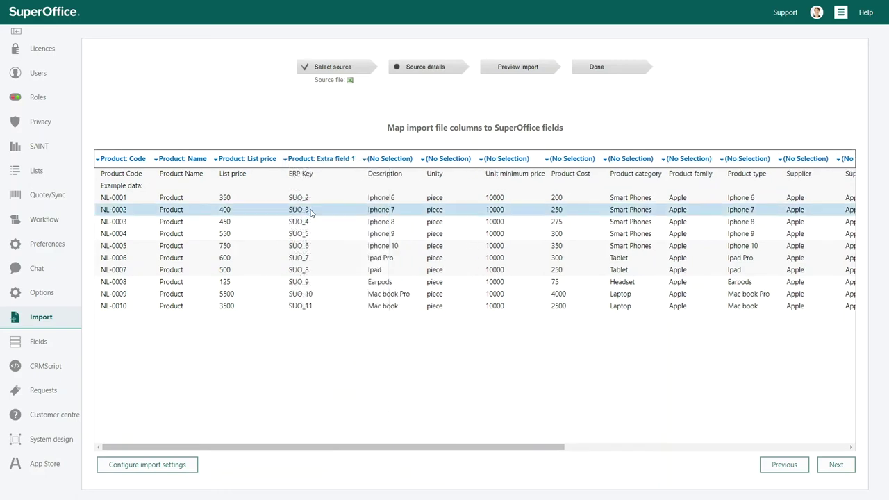
pyautogui.click(391, 161)
pyautogui.click(394, 199)
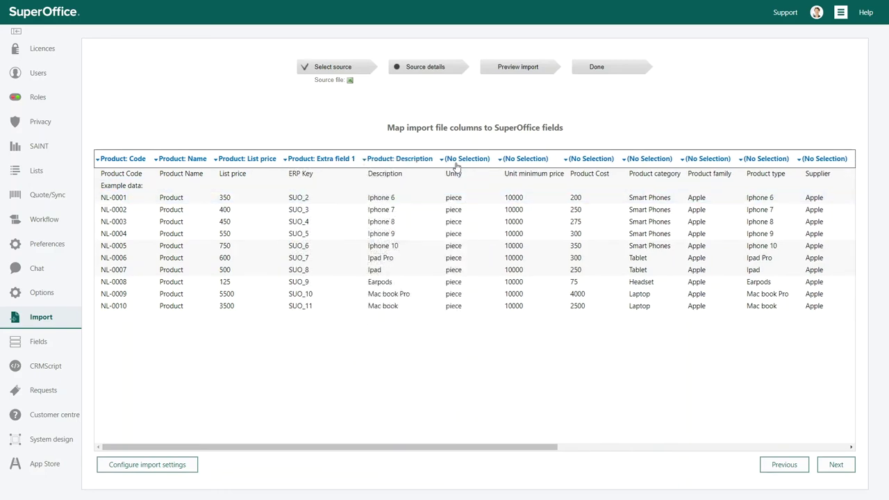
pyautogui.click(460, 161)
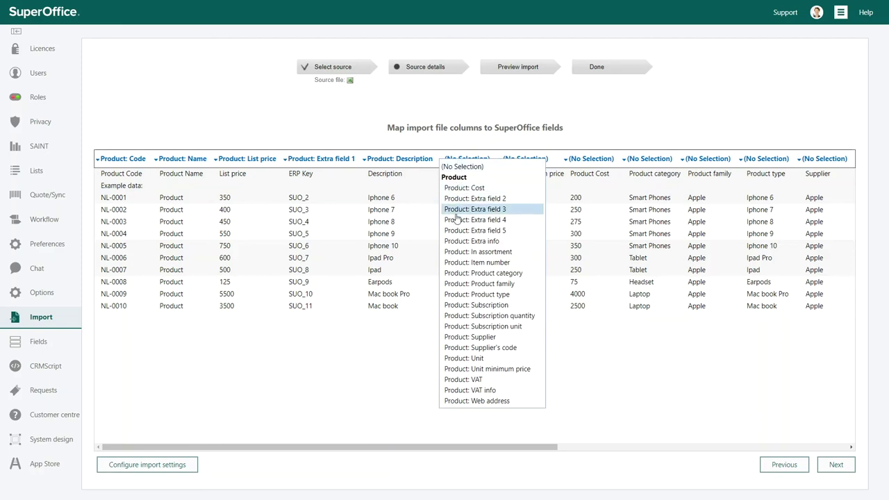
# Step: Map Unity to Unit, plus Unit minimum price, Cost, Product category and Product family
pyautogui.click(459, 297)
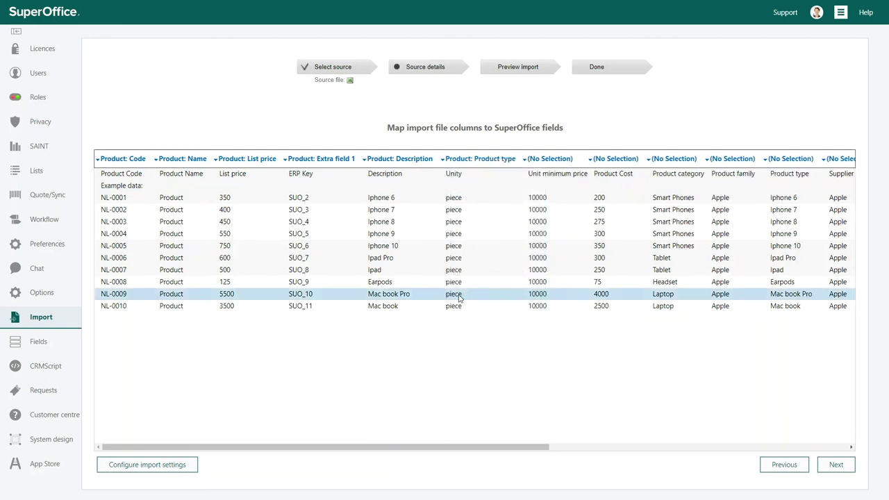
pyautogui.click(461, 162)
pyautogui.click(458, 347)
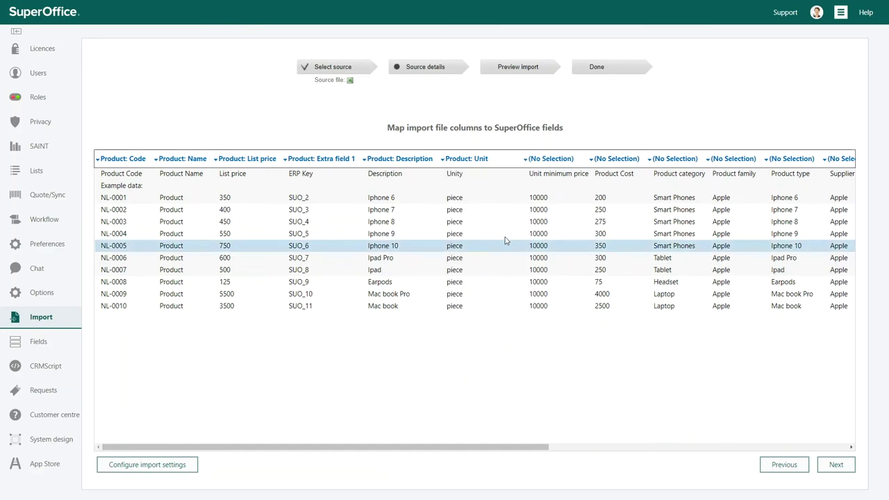
pyautogui.click(543, 159)
pyautogui.click(554, 359)
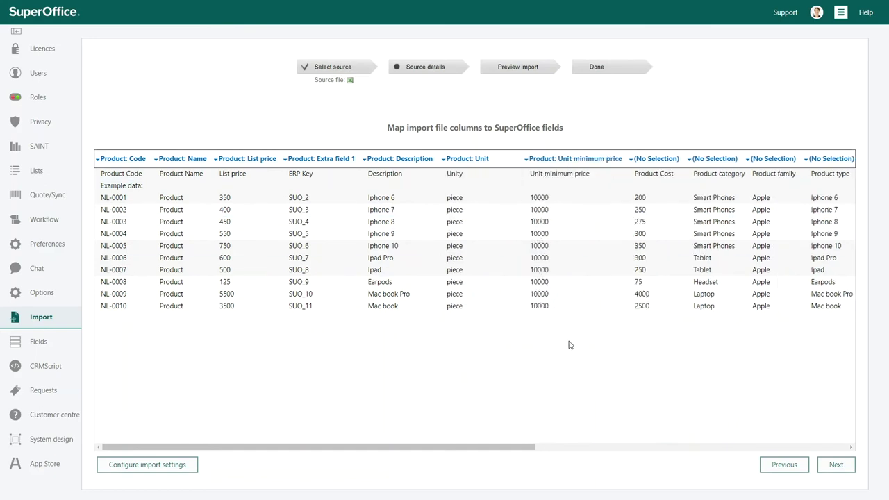
pyautogui.click(651, 159)
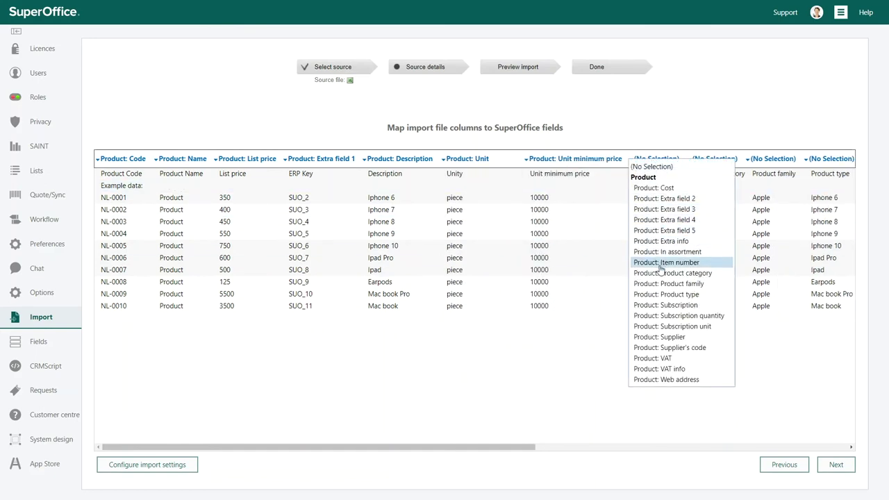
pyautogui.click(653, 188)
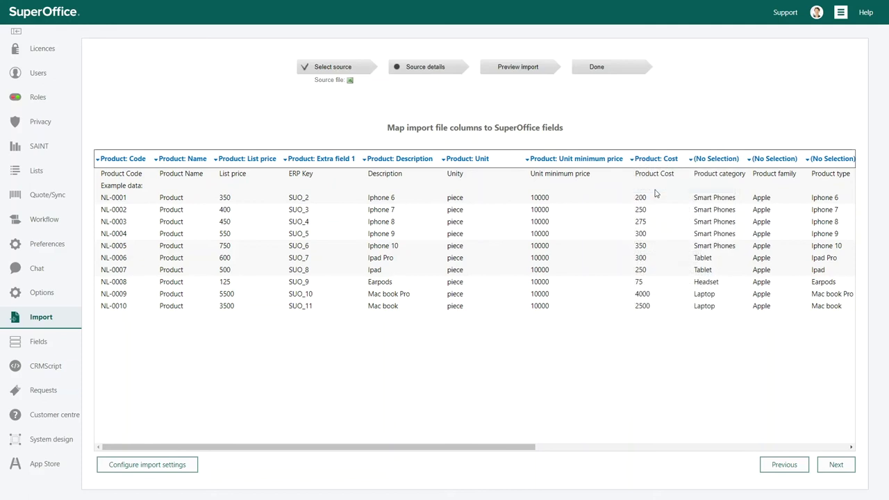
pyautogui.click(713, 159)
pyautogui.click(724, 264)
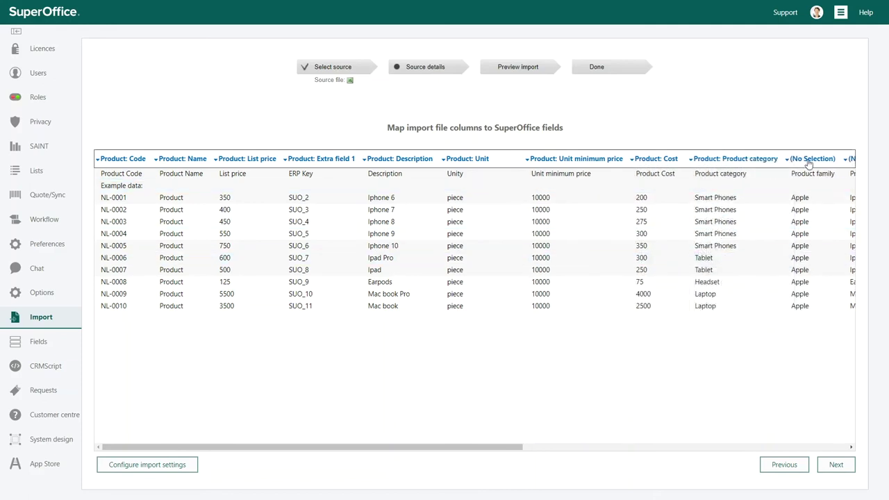
pyautogui.click(809, 159)
pyautogui.click(802, 270)
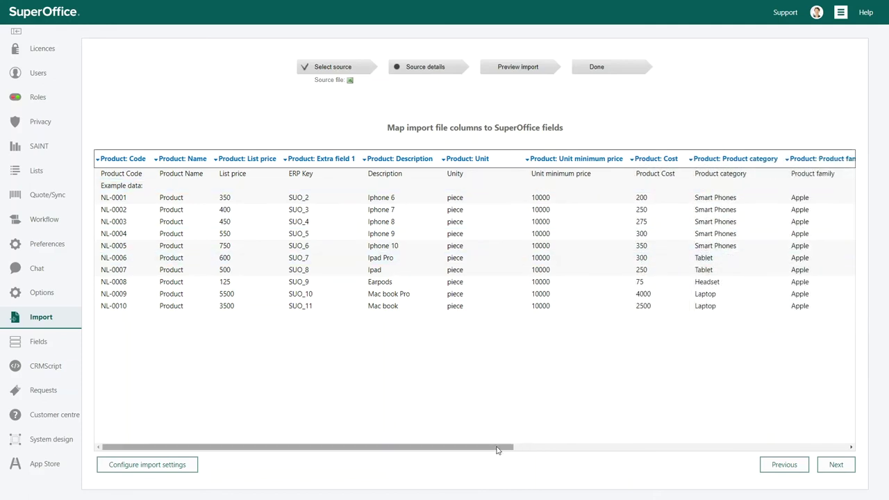
# Step: Map the Product type, Supplier and Supplier's code columns to their matching fields
pyautogui.moveTo(301, 447); pyautogui.dragTo(601, 448)
pyautogui.click(339, 158)
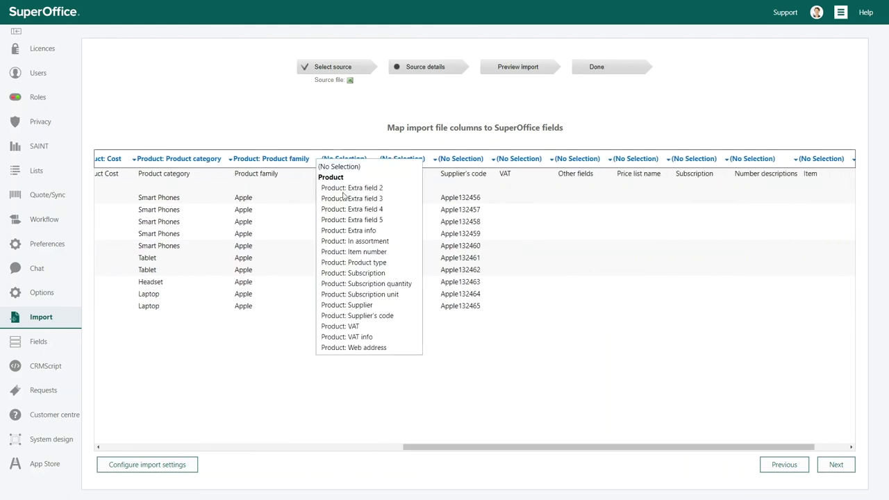
pyautogui.click(340, 264)
pyautogui.click(415, 160)
pyautogui.click(430, 294)
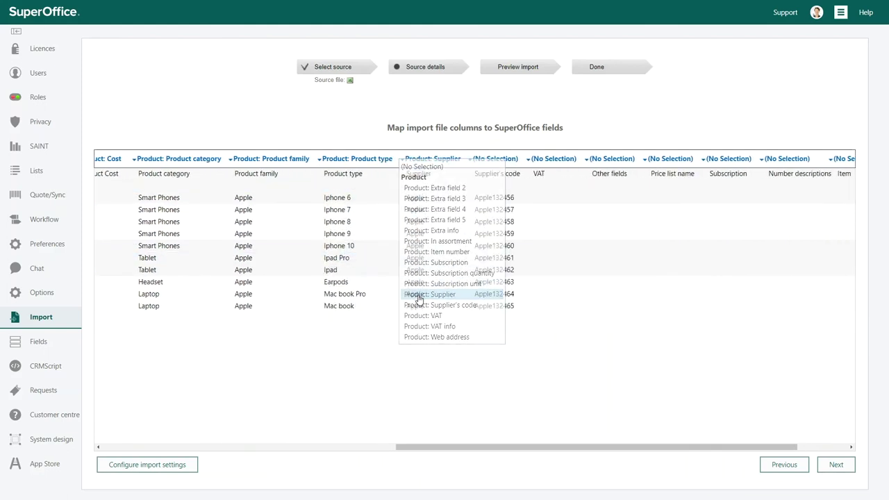
pyautogui.click(493, 159)
pyautogui.click(495, 294)
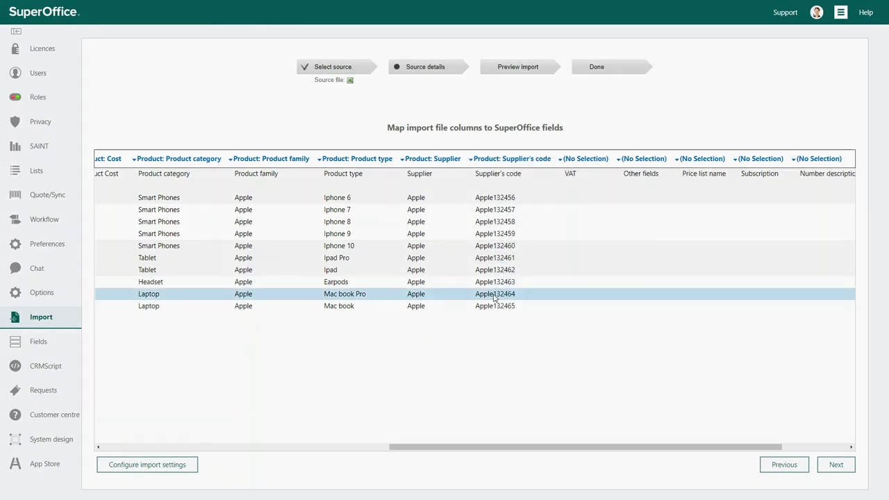
pyautogui.click(152, 465)
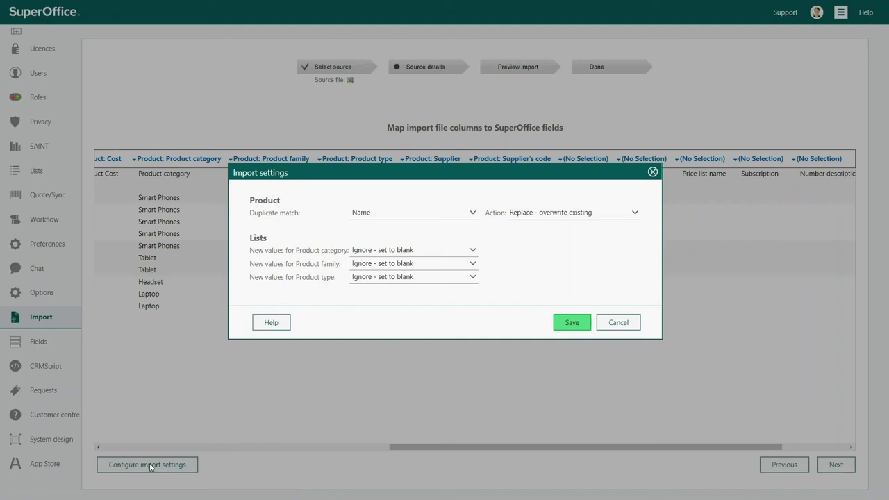
# Step: Save import settings with duplicate match on Name and action Replace - overwrite existing
pyautogui.click(571, 324)
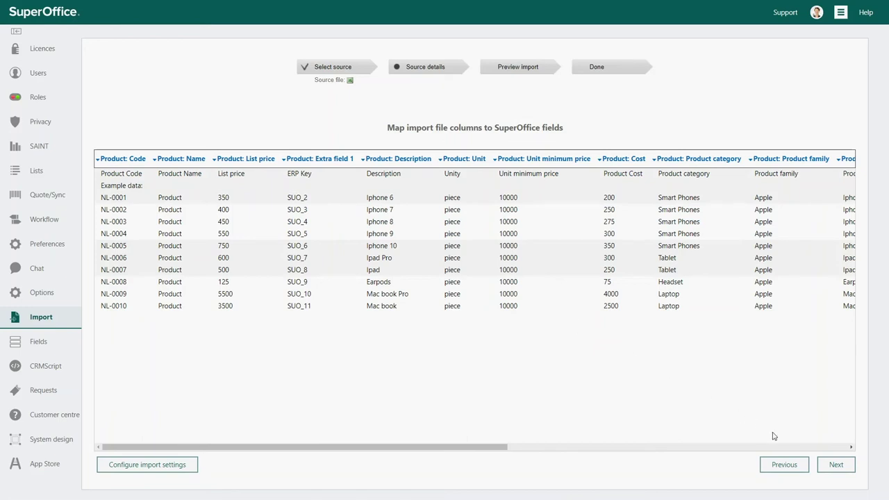
# Step: Preview the import, exclude the example data row, and import NL-0010 Mac book
pyautogui.click(836, 466)
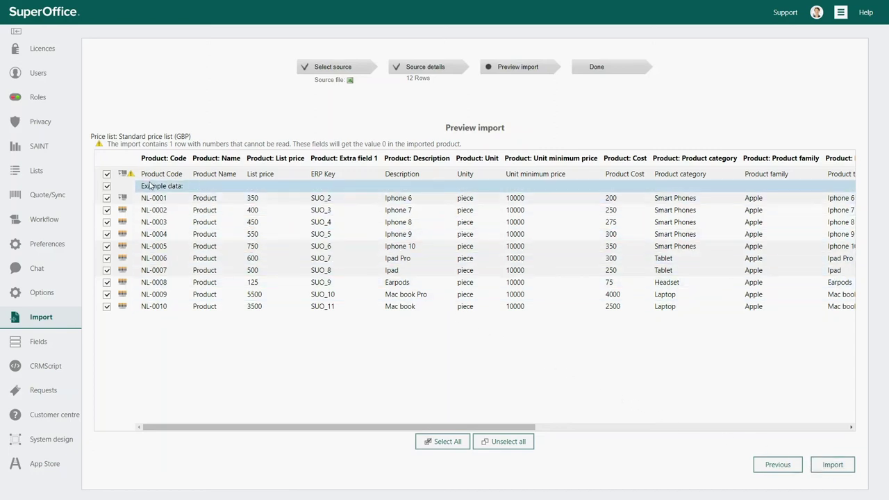
pyautogui.click(107, 174)
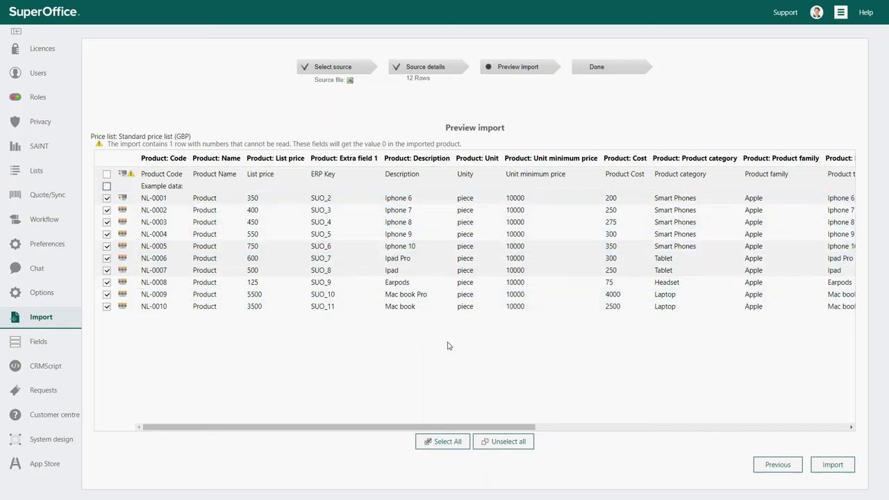
pyautogui.click(833, 465)
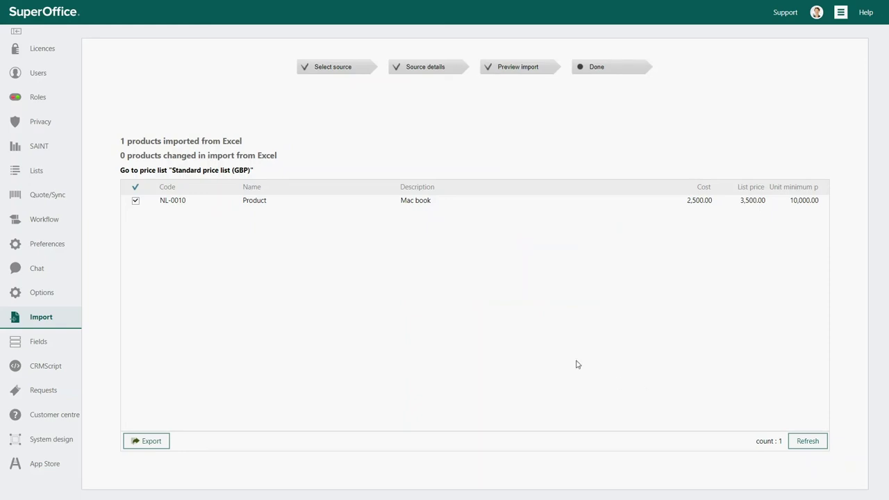
# Step: Preview the Summer sale campaign Proposal quote as a PDF totalling 20,881 GBP
pyautogui.click(179, 172)
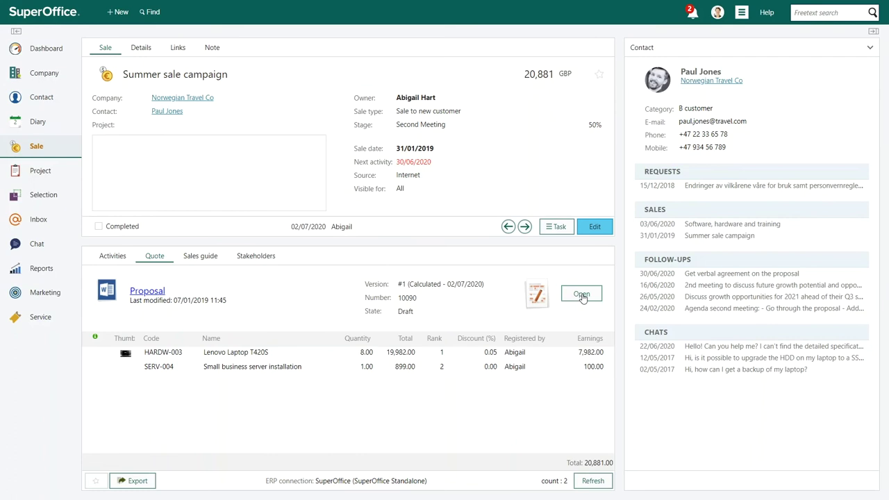
pyautogui.click(584, 293)
pyautogui.click(626, 97)
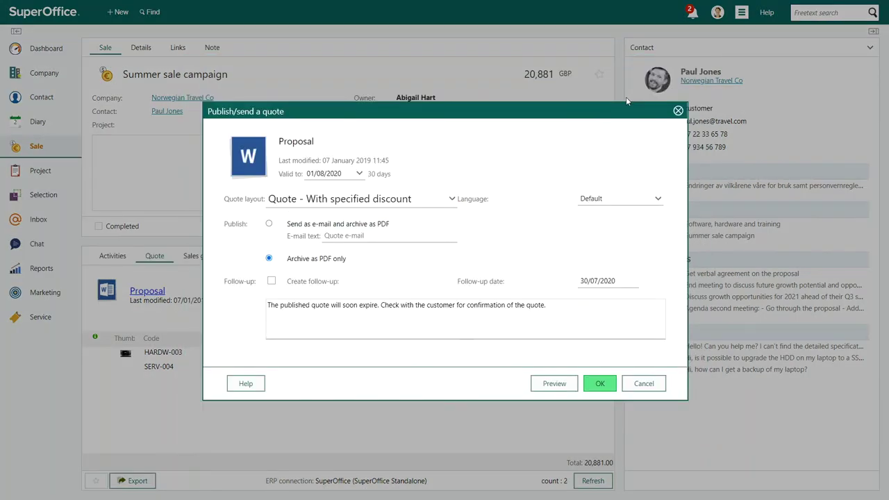
pyautogui.click(541, 384)
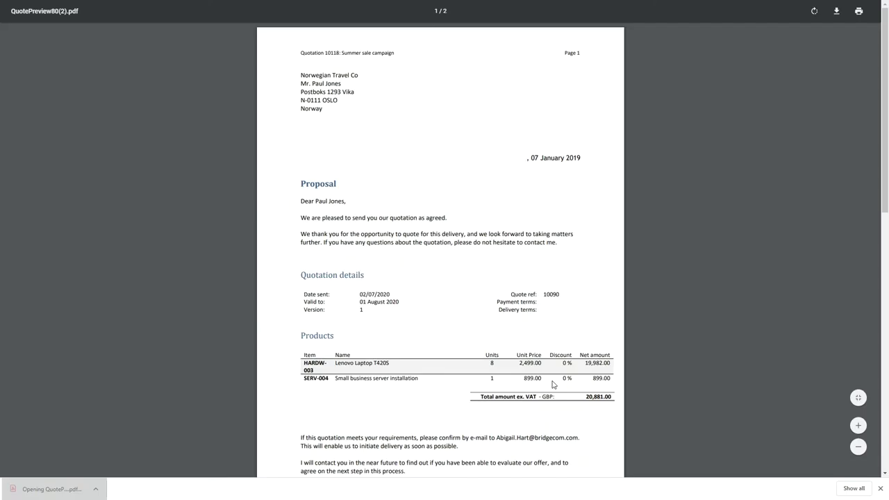